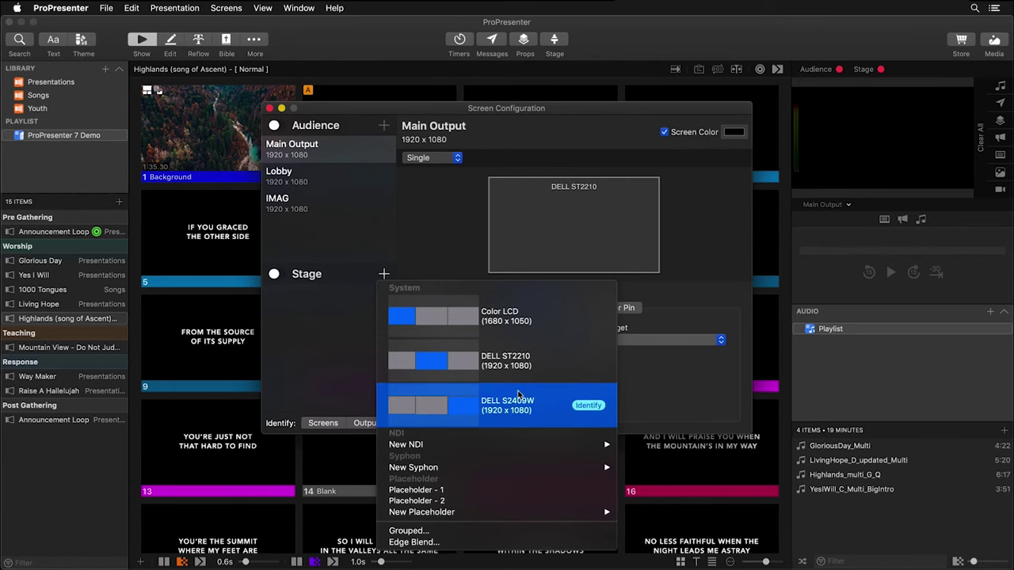
Add a stage screen that uses the DELL S2409W output and name it Stage Display.
mouse_move(515, 449)
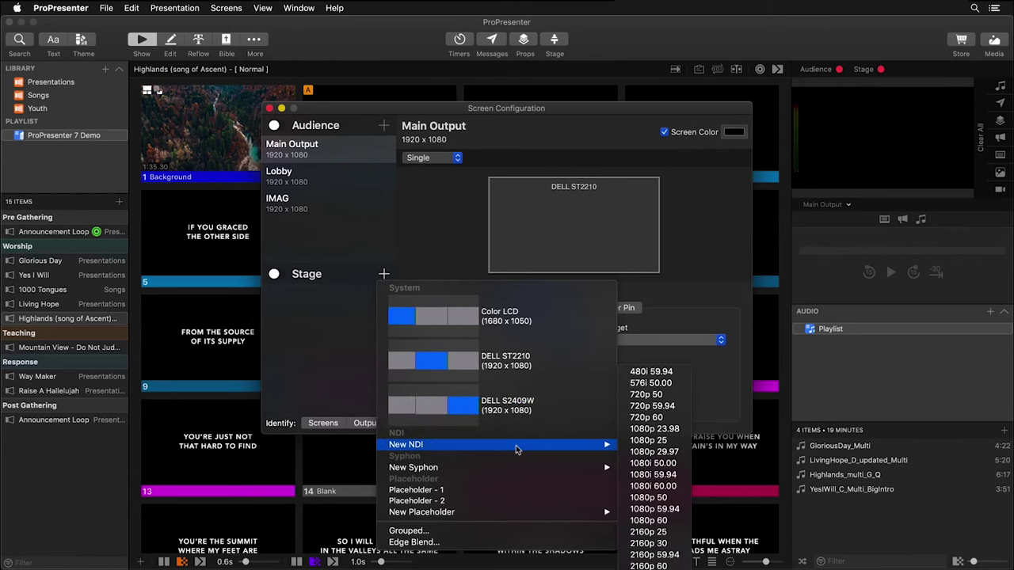
mouse_move(512, 472)
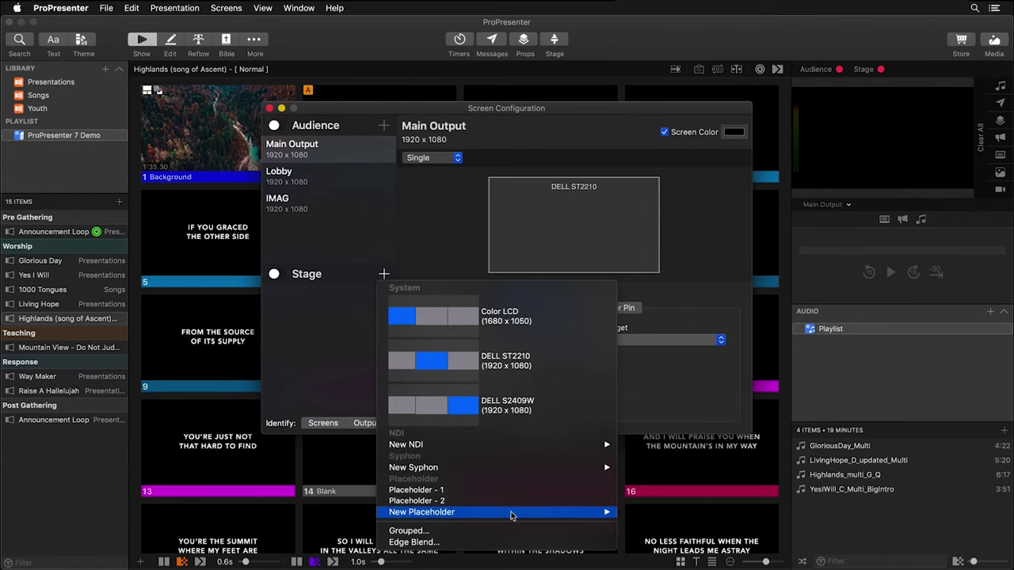
mouse_move(511, 519)
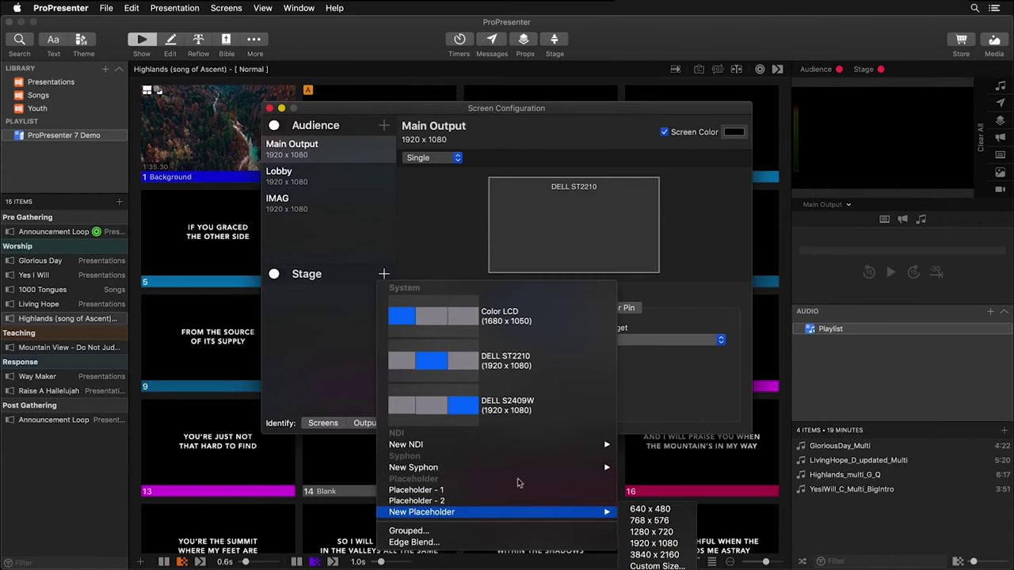
left_click(536, 416)
left_click(486, 126)
key("BackSpace")
key("Return")
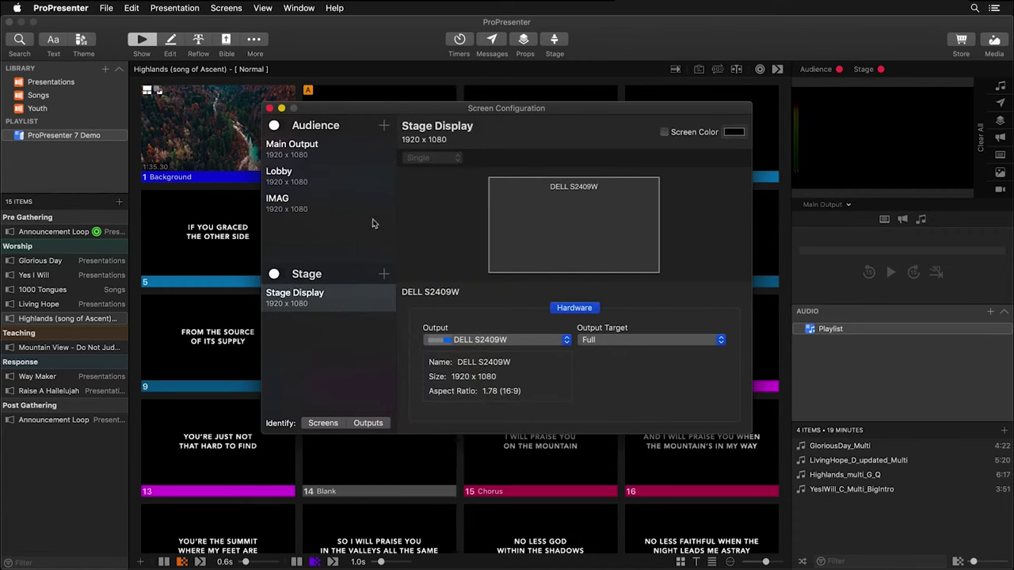
Add a second stage screen on a new 1920 x 1080 placeholder, name it Multiview, and close the screen configuration.
left_click(384, 274)
mouse_move(528, 514)
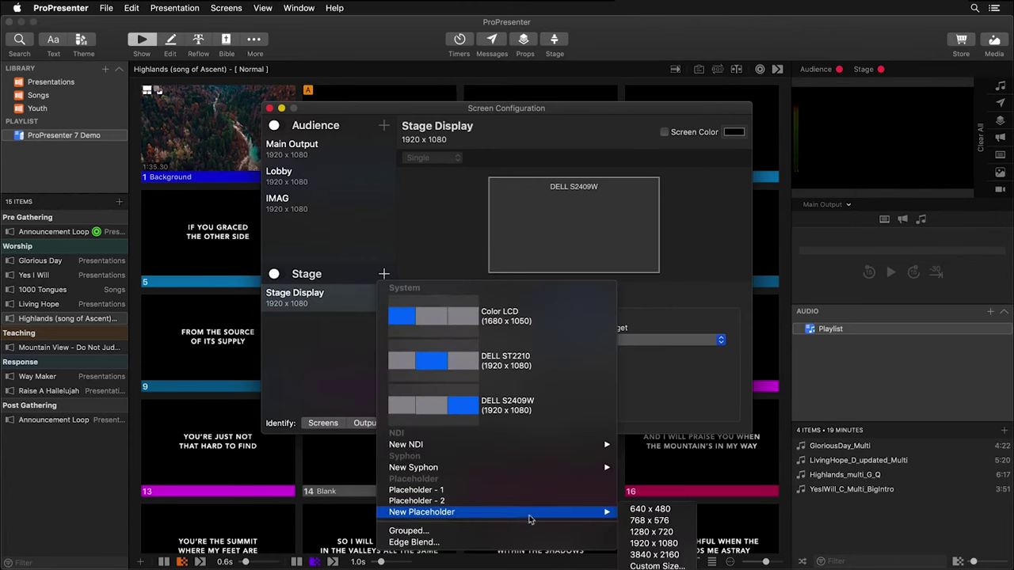
left_click(663, 548)
double_click(480, 133)
type("Multiview")
key("Return")
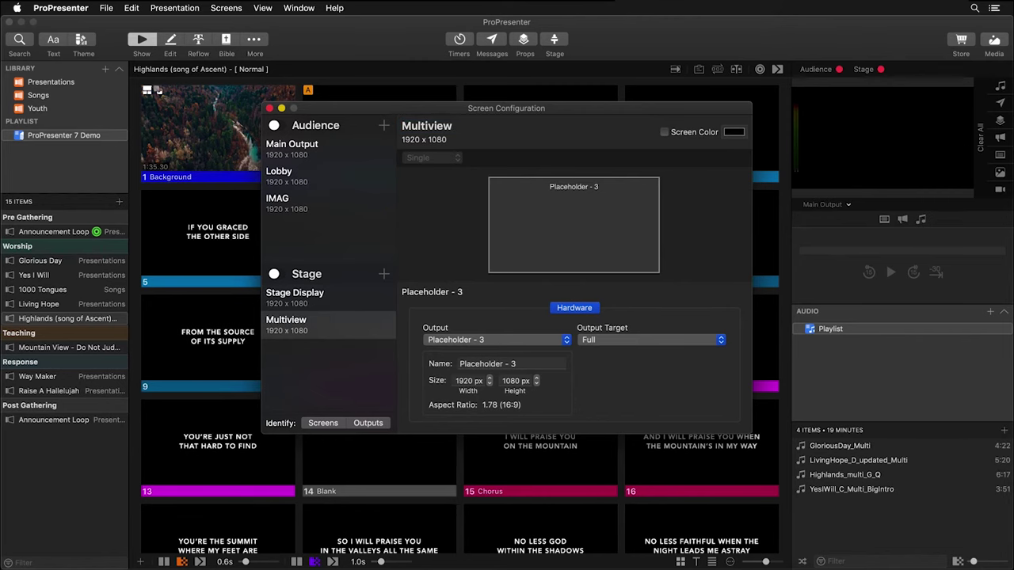
left_click(270, 108)
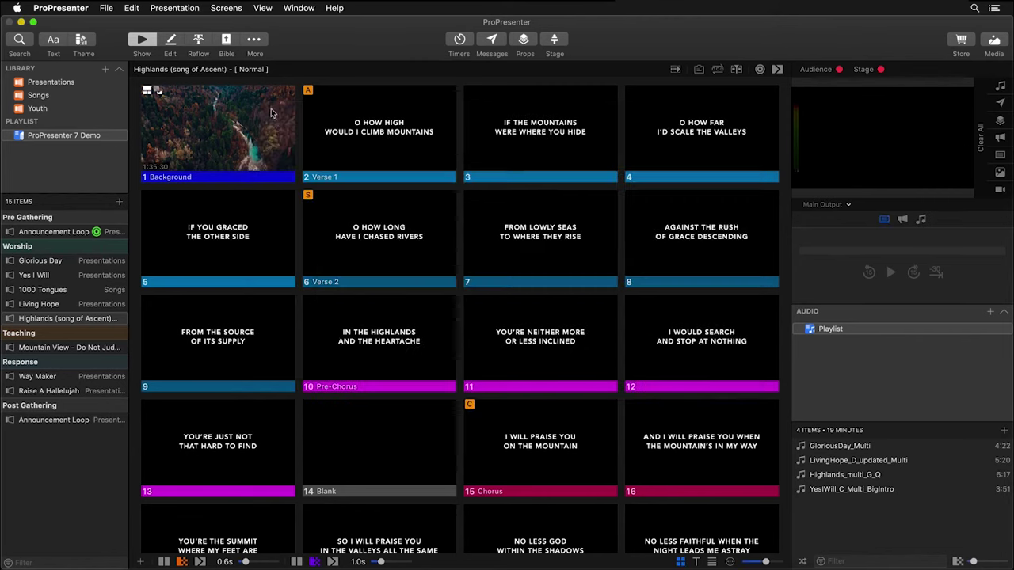
Open the Stage Editor to work on the stage layouts.
left_click(228, 8)
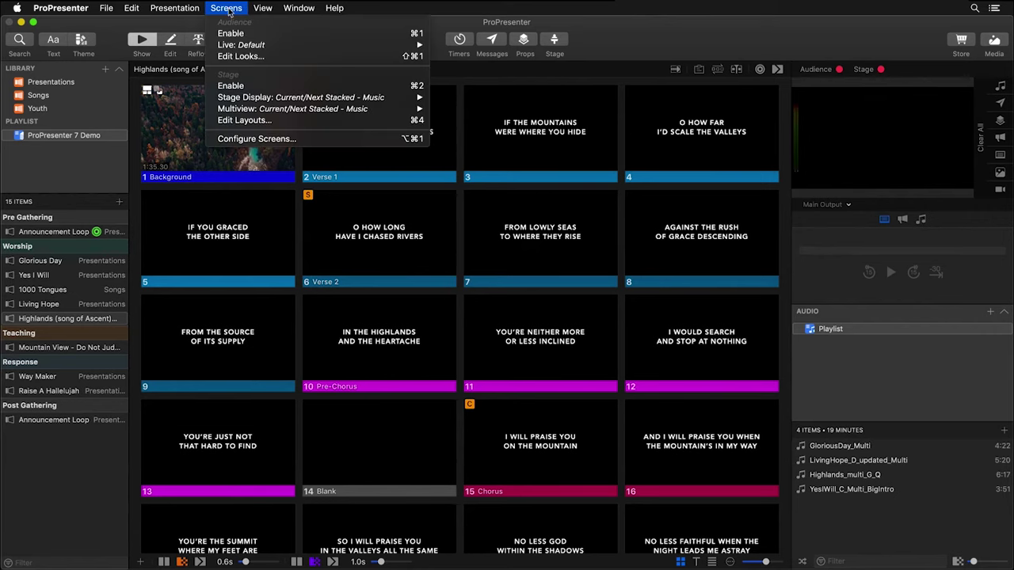
left_click(254, 119)
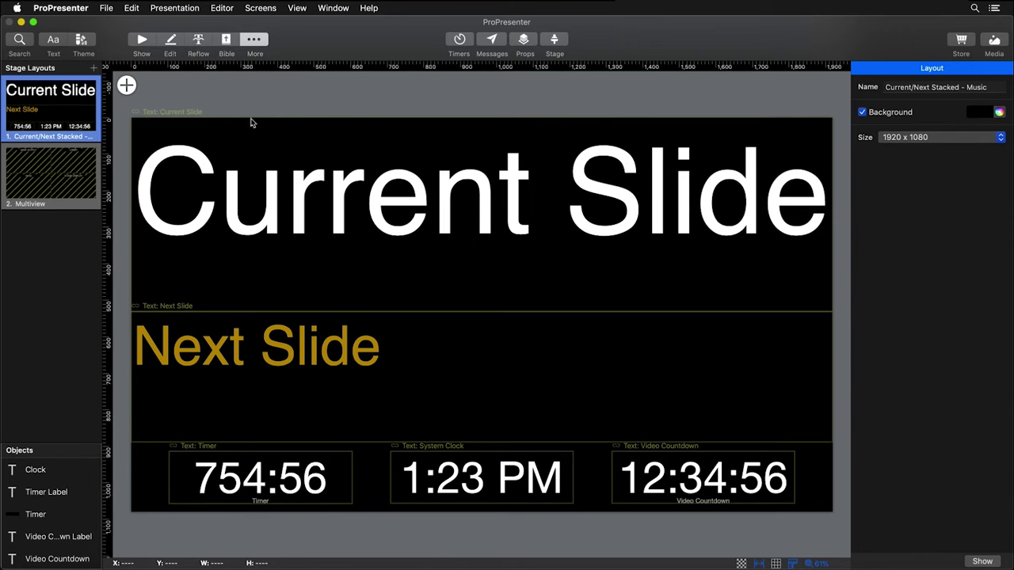
left_click(261, 44)
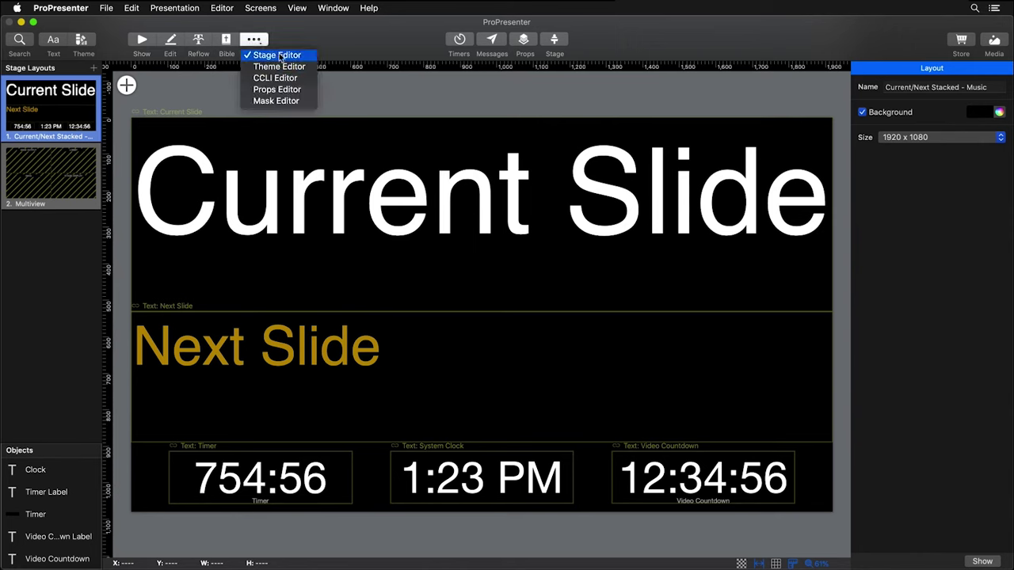
left_click(281, 56)
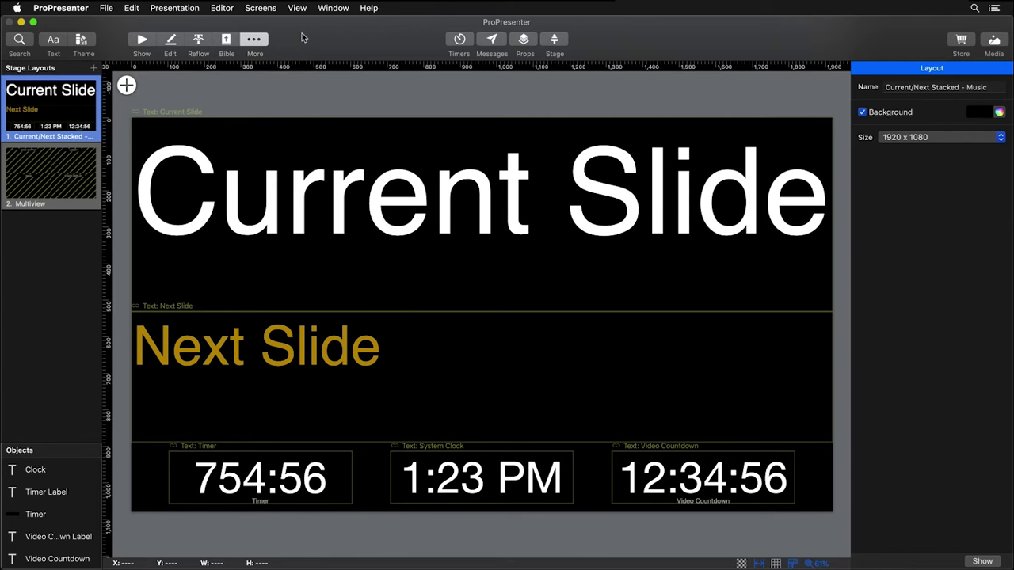
Inspect the linked text settings of the slide, timer, clock and countdown objects in the Current/Next Stacked - Music layout.
left_click(313, 187)
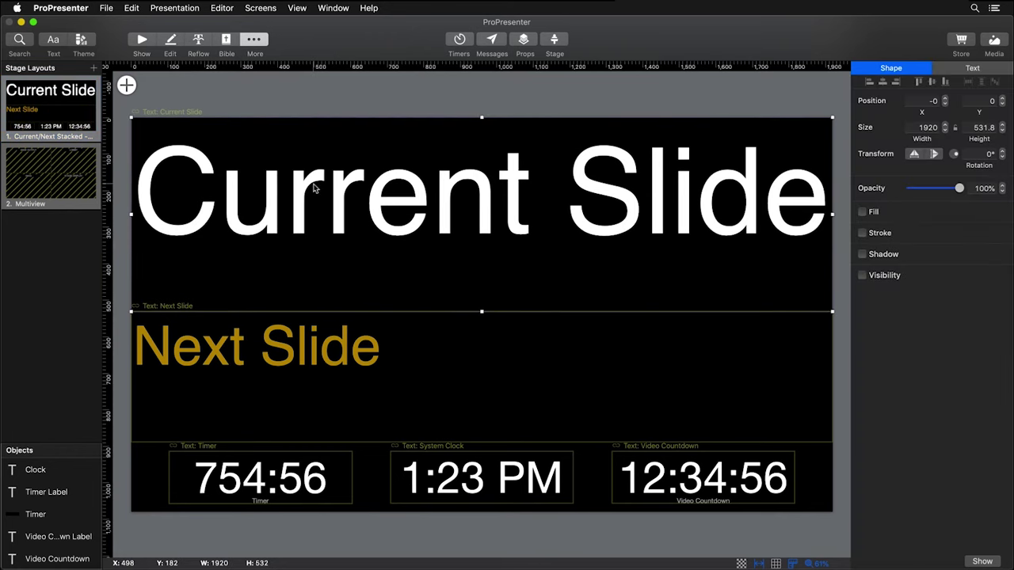
left_click(969, 70)
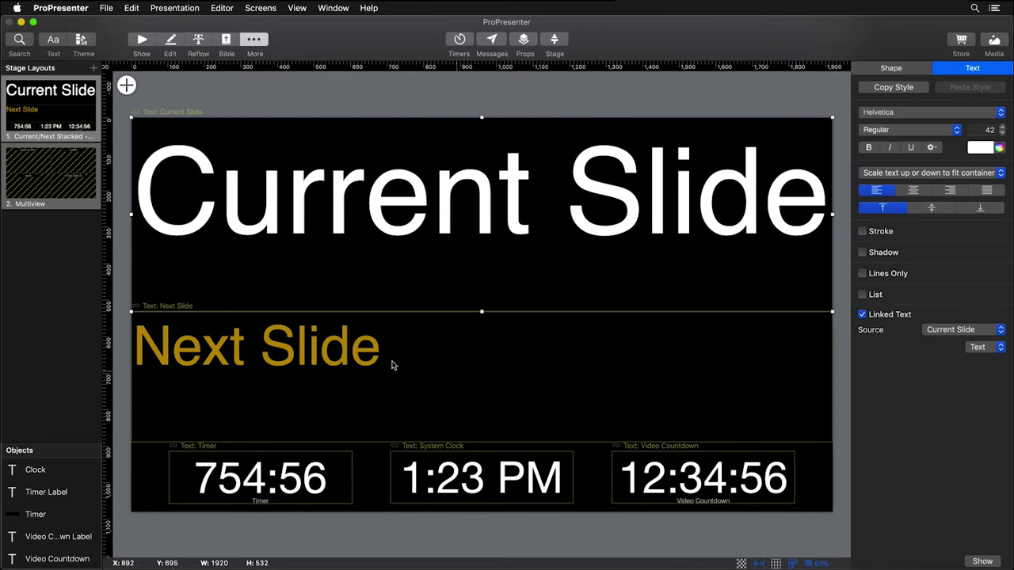
left_click(376, 362)
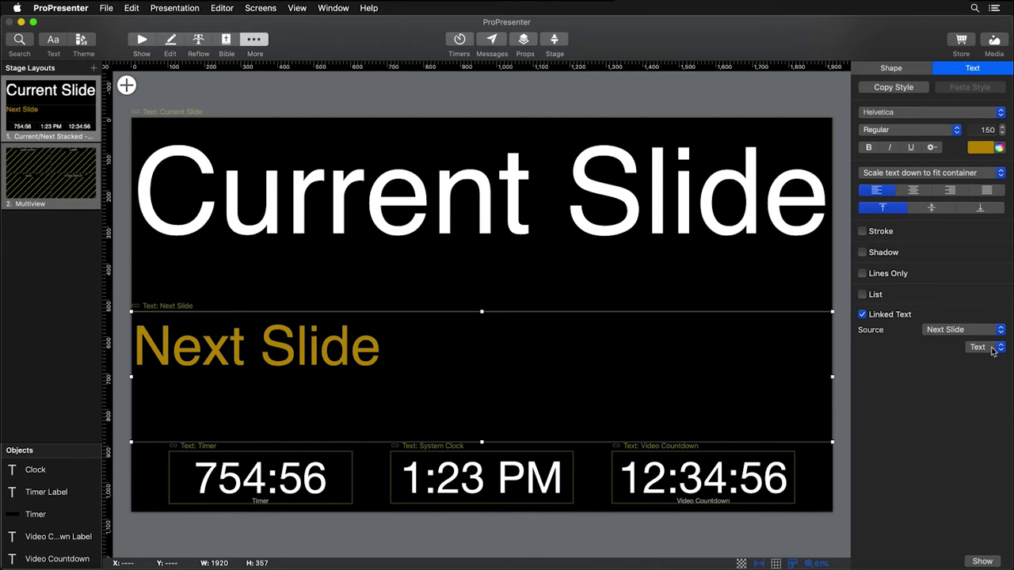
left_click(301, 473)
left_click(489, 474)
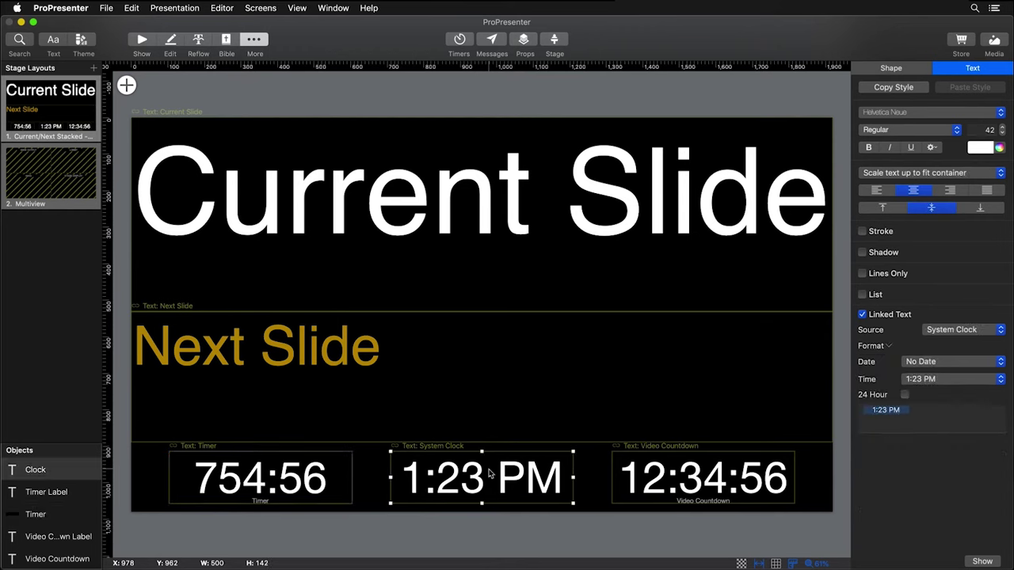
left_click(656, 476)
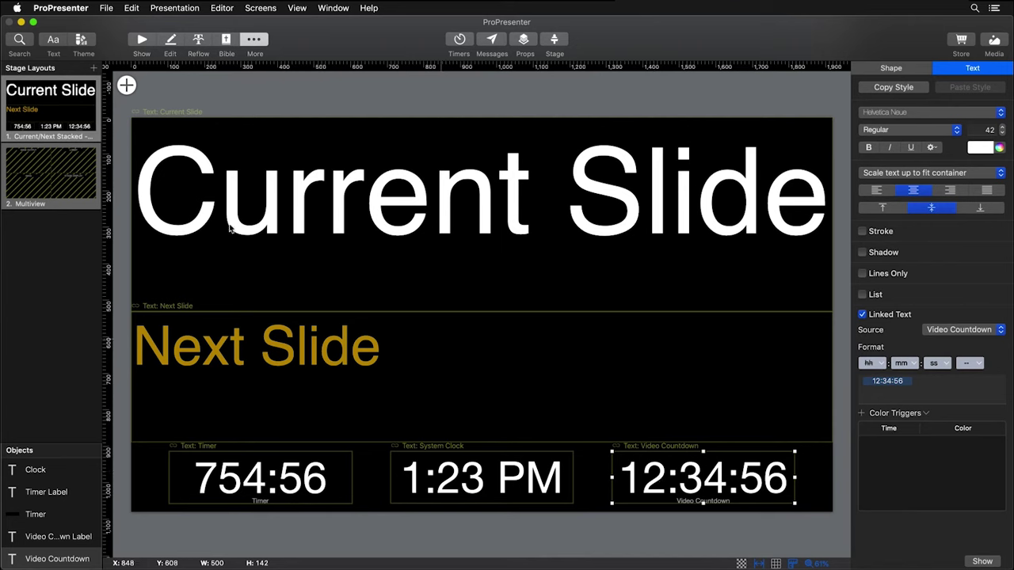
Review the kinds of objects that can be added to a stage layout, including slides, screen previews, timers and shapes.
left_click(127, 85)
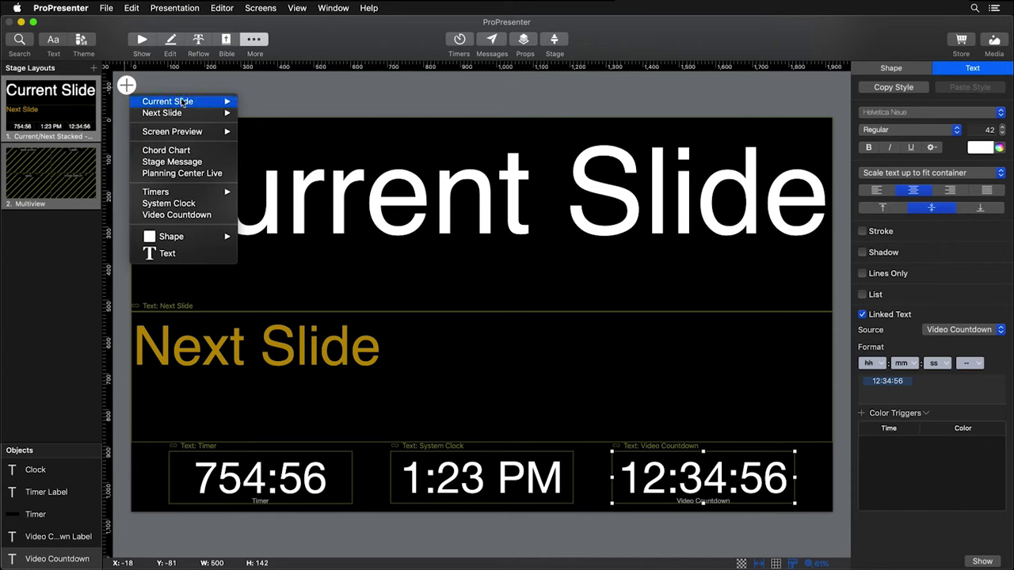
mouse_move(185, 103)
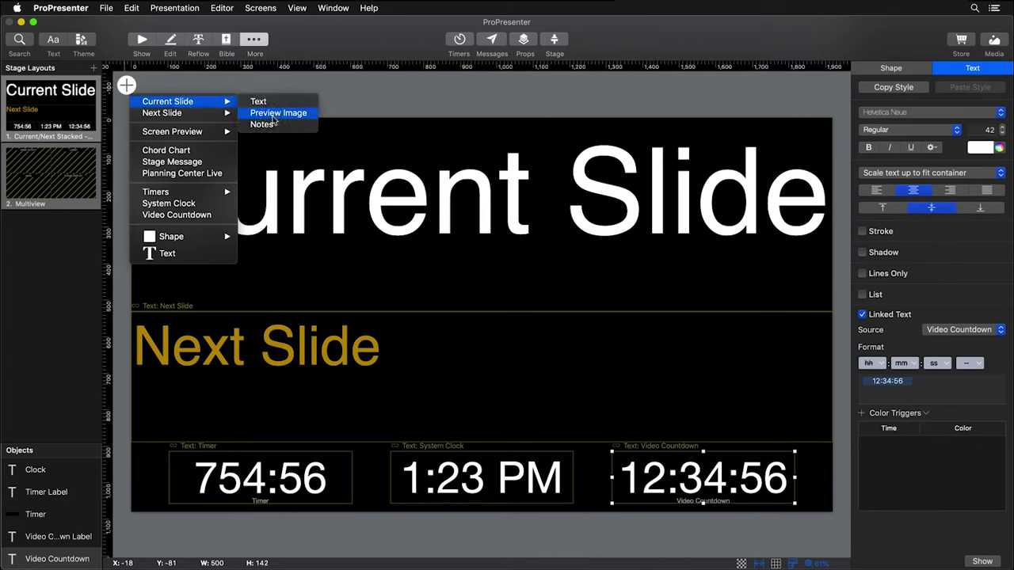
mouse_move(206, 116)
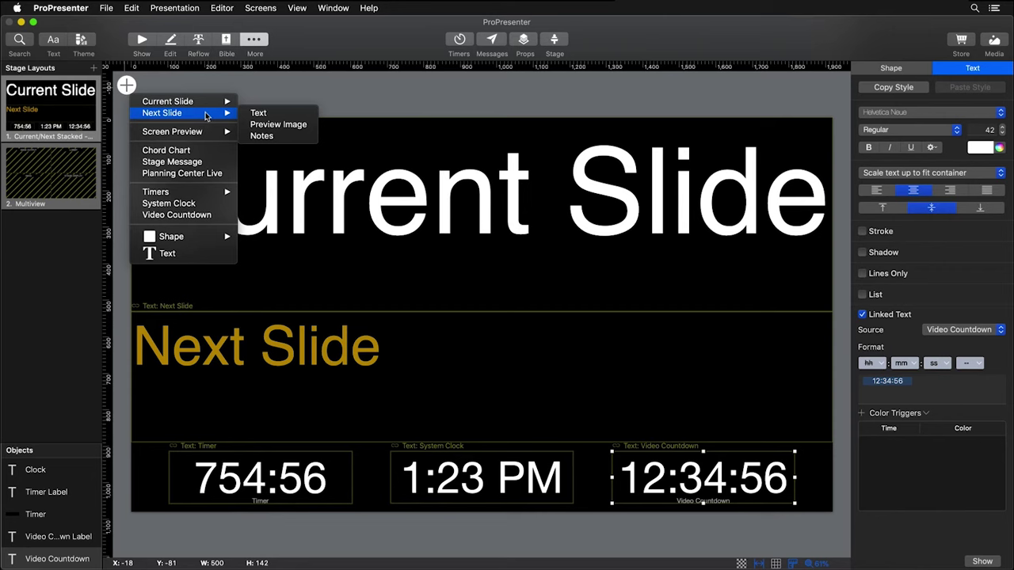
mouse_move(204, 139)
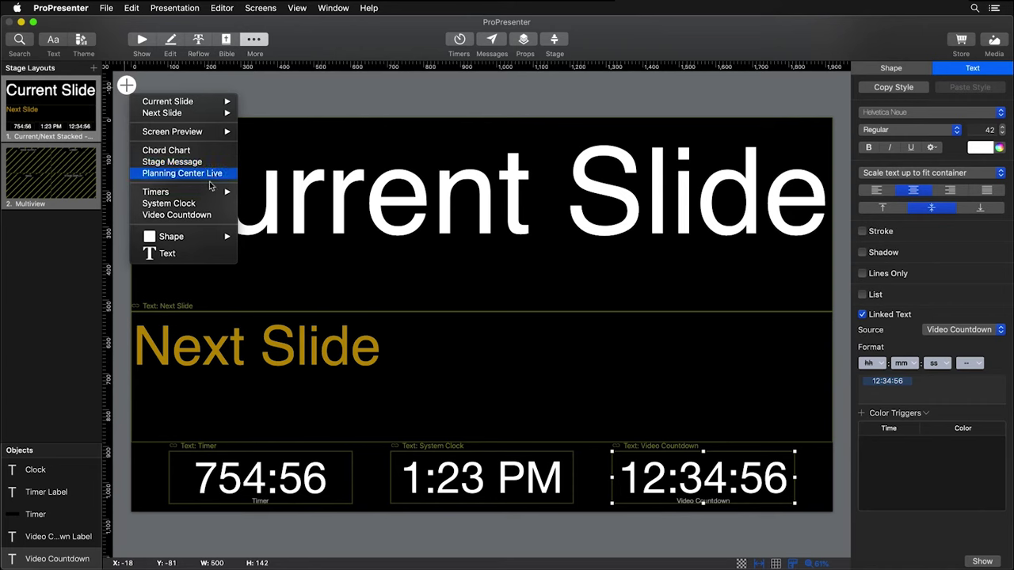
mouse_move(203, 196)
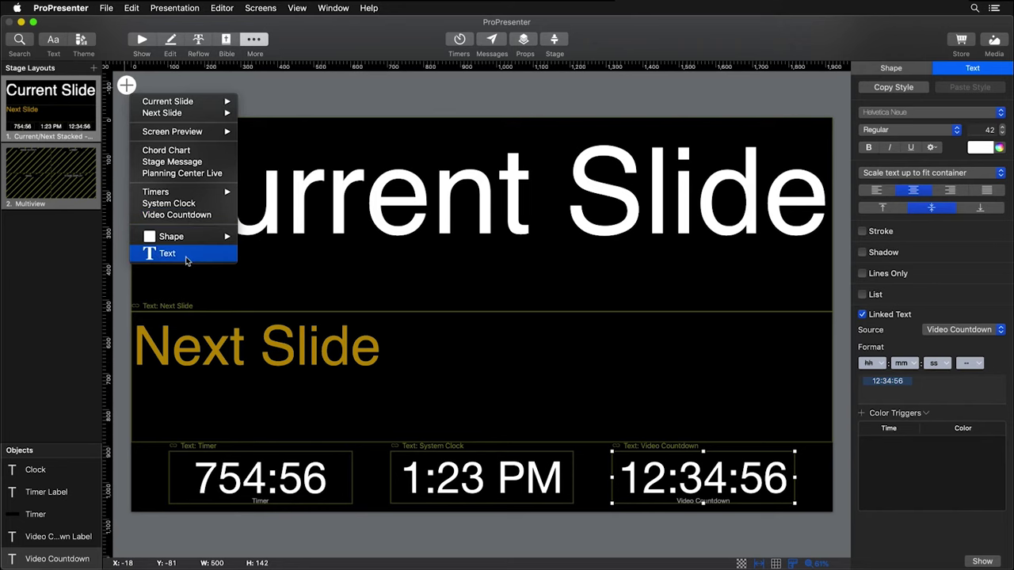
mouse_move(194, 246)
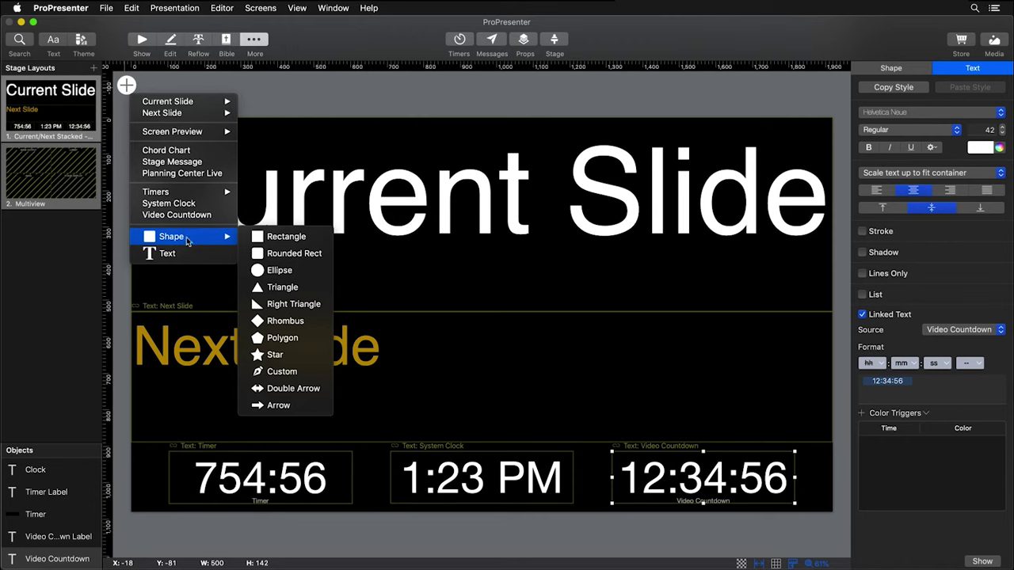
Open the Multiview layout and inspect the screen preview fills of its rectangles and the IMAG label's shape settings.
left_click(64, 190)
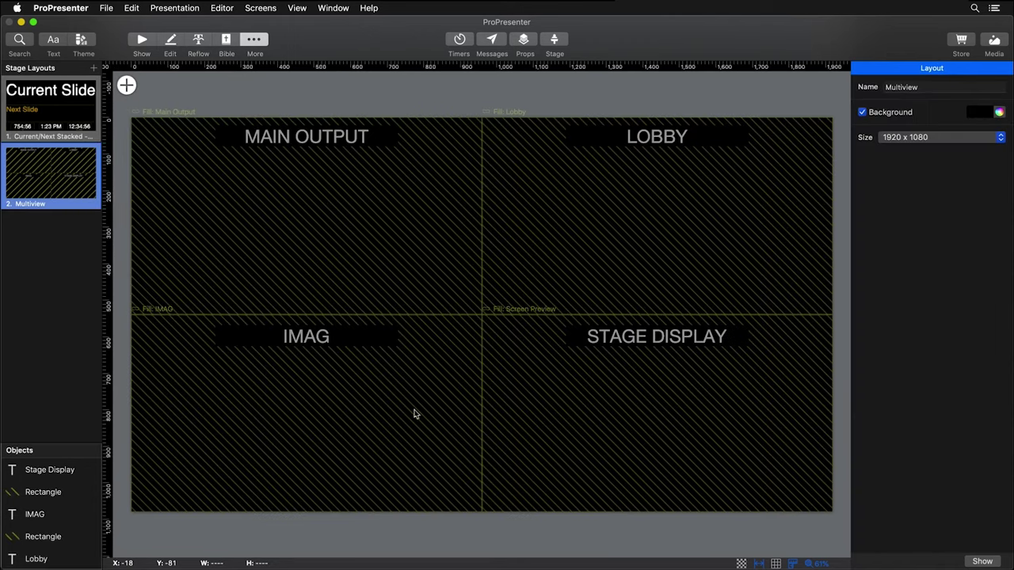
left_click(280, 255)
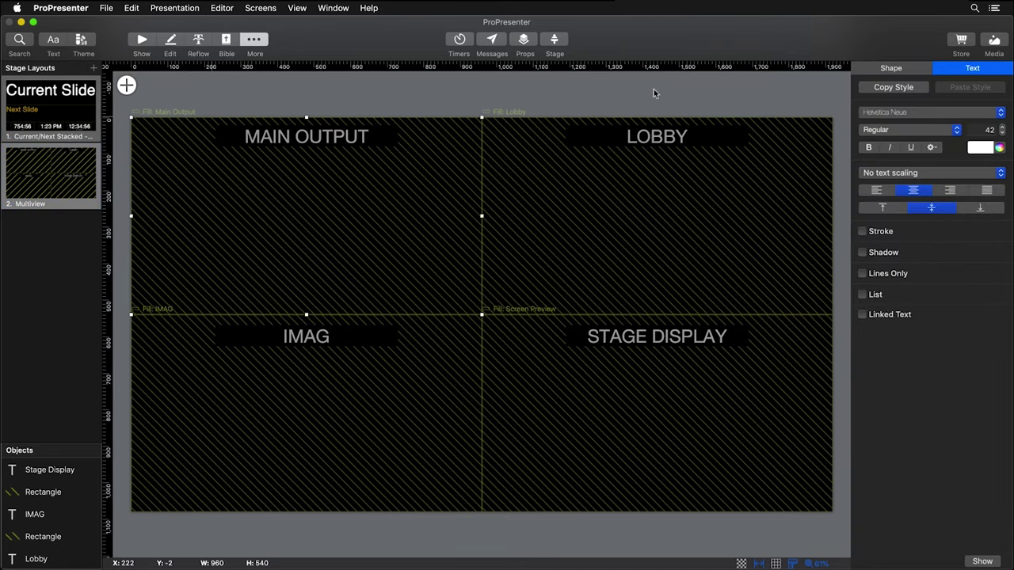
left_click(889, 69)
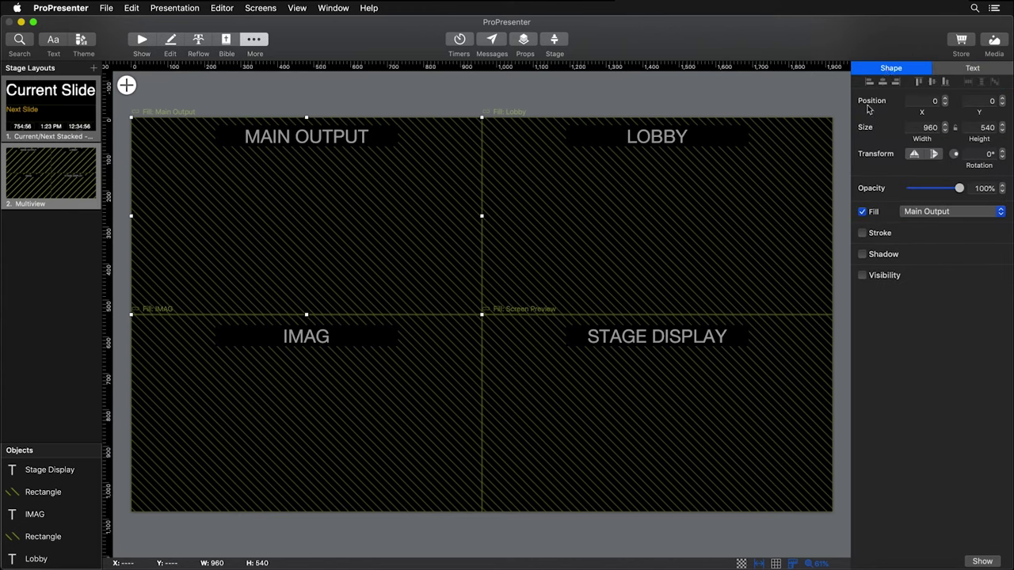
left_click(919, 216)
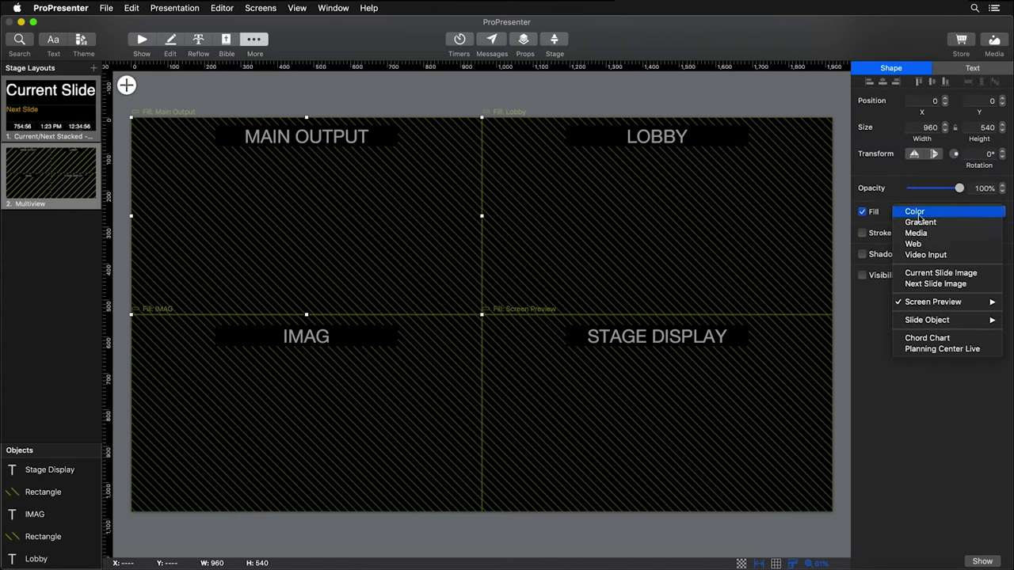
mouse_move(924, 307)
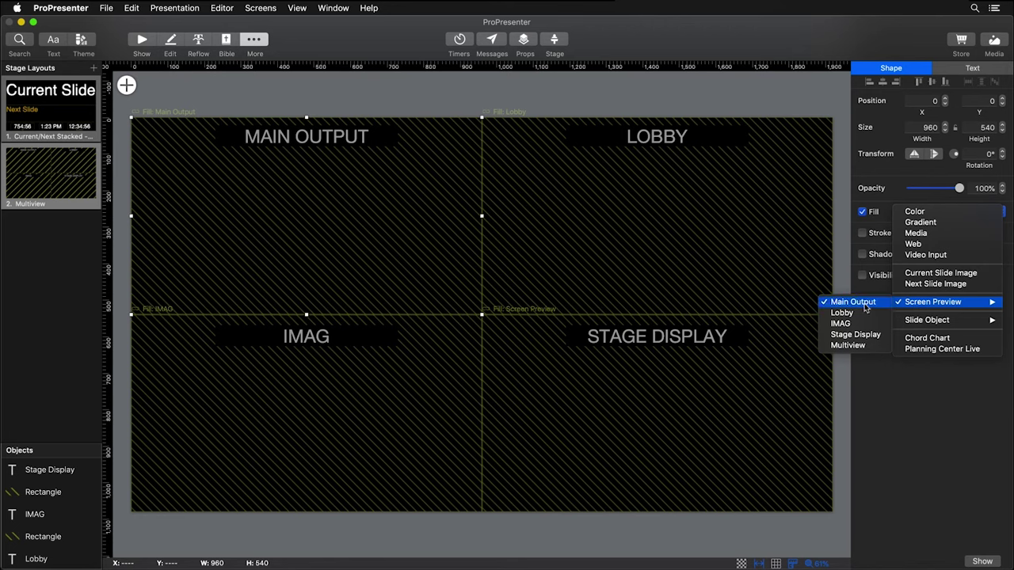
left_click(541, 195)
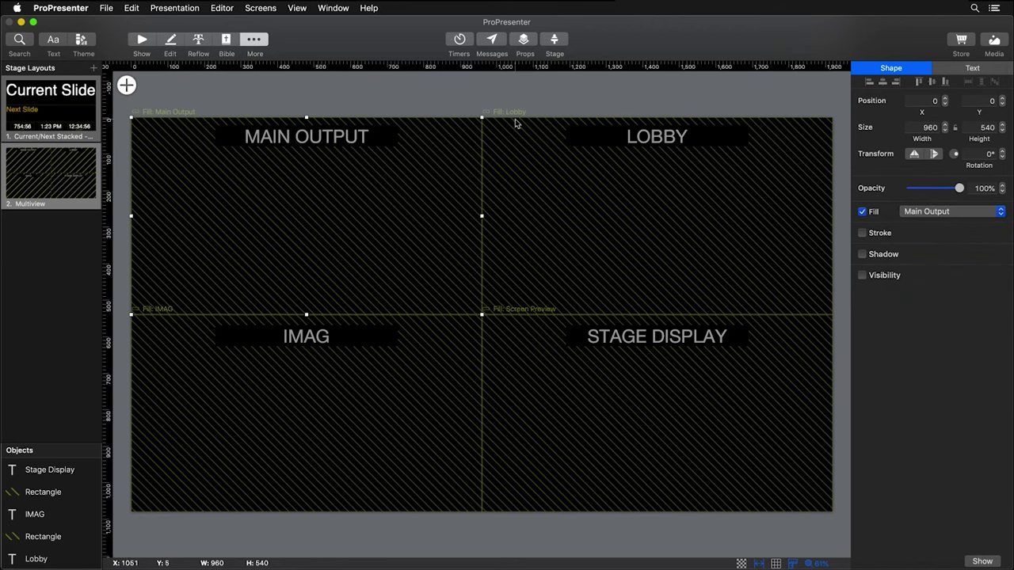
left_click(221, 409)
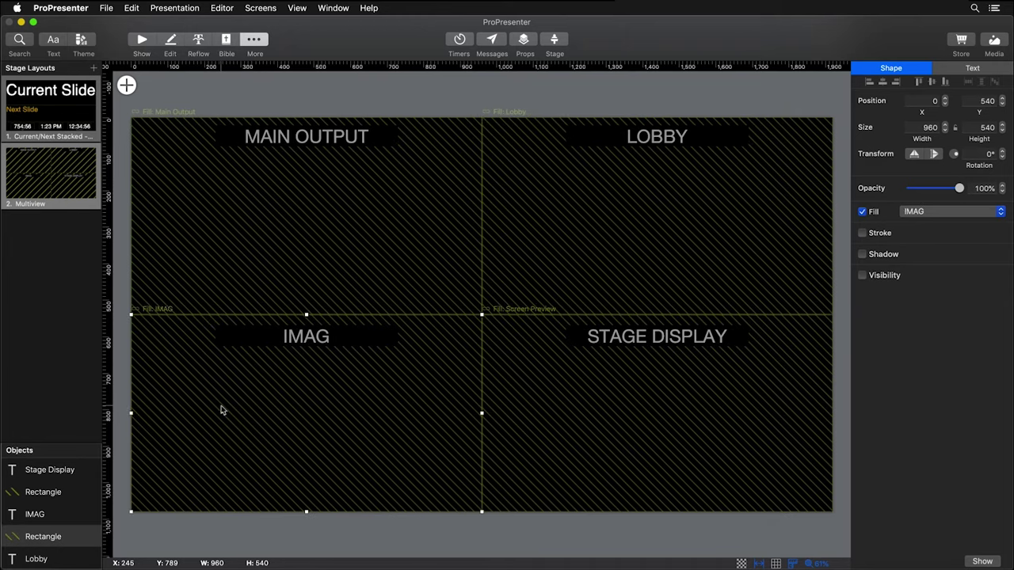
left_click(537, 399)
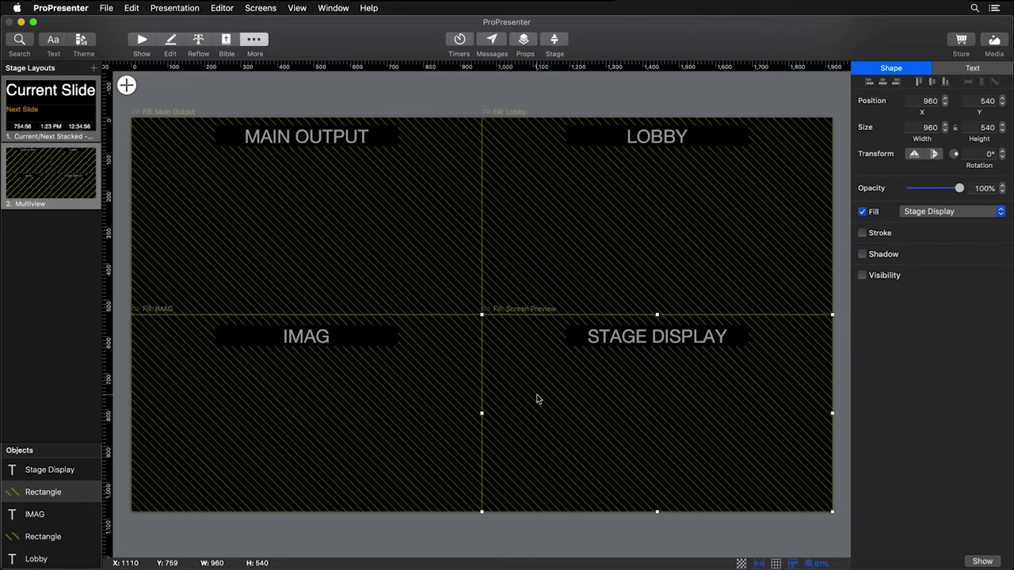
left_click(370, 343)
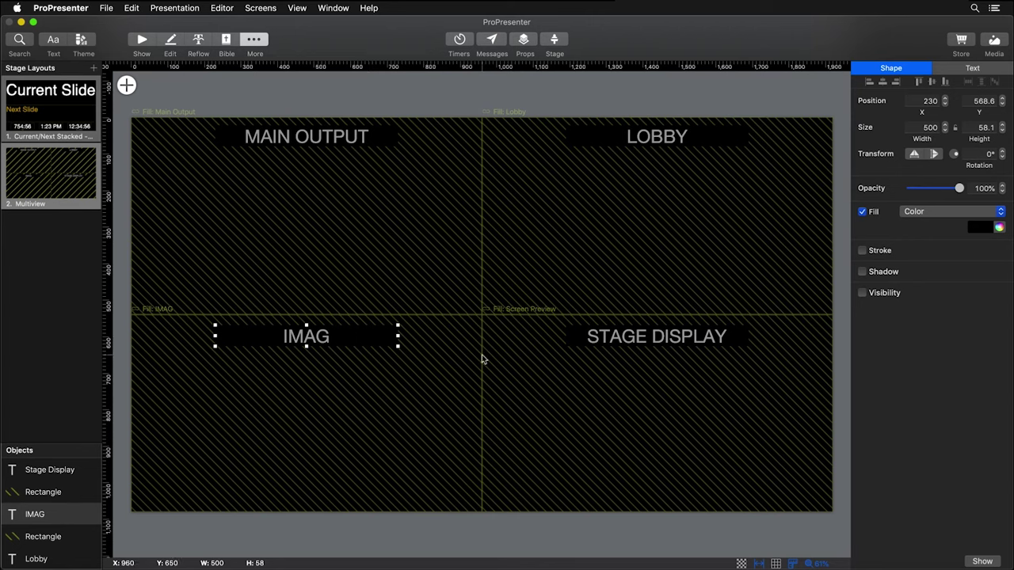
Review the preset templates available for creating a new stage layout.
left_click(94, 70)
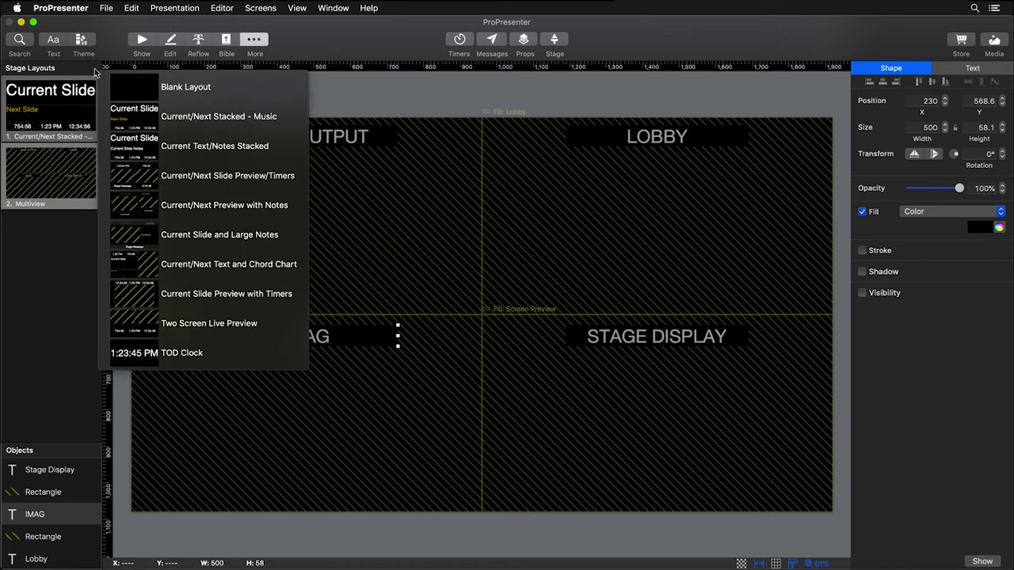
left_click(171, 353)
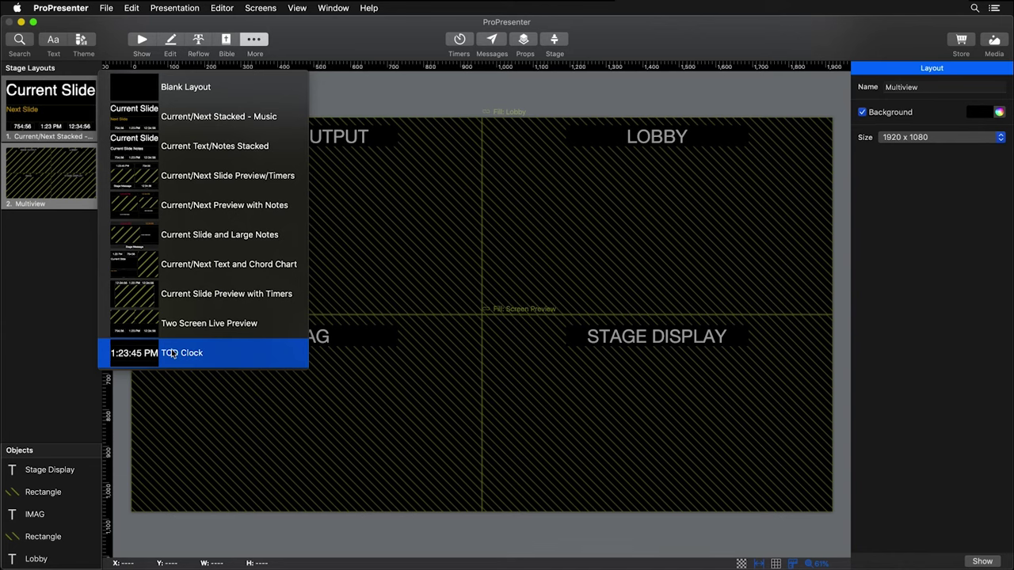
Assign the Multiview layout to the Multiview stage screen.
left_click(262, 6)
left_click(262, 6)
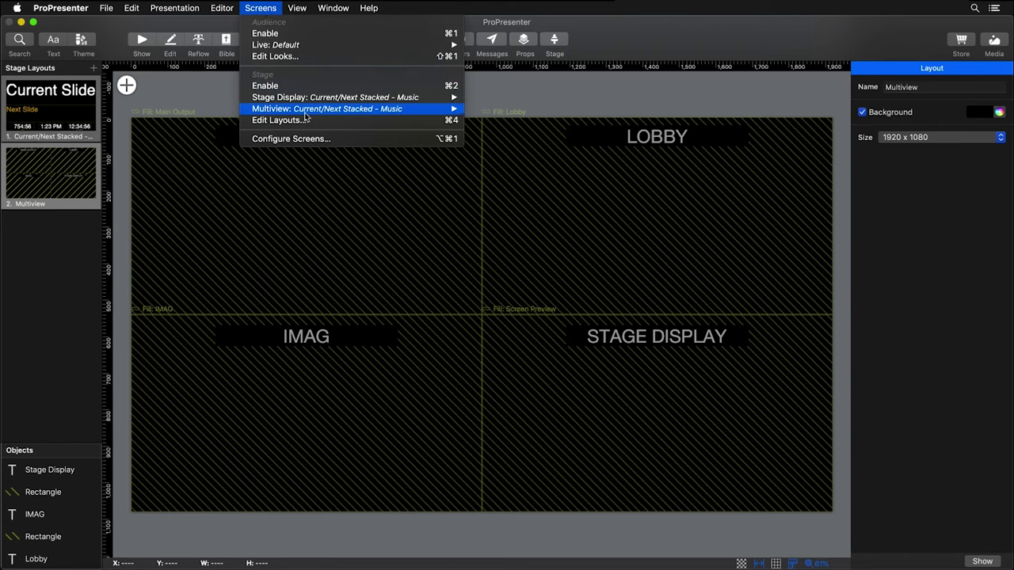
mouse_move(308, 101)
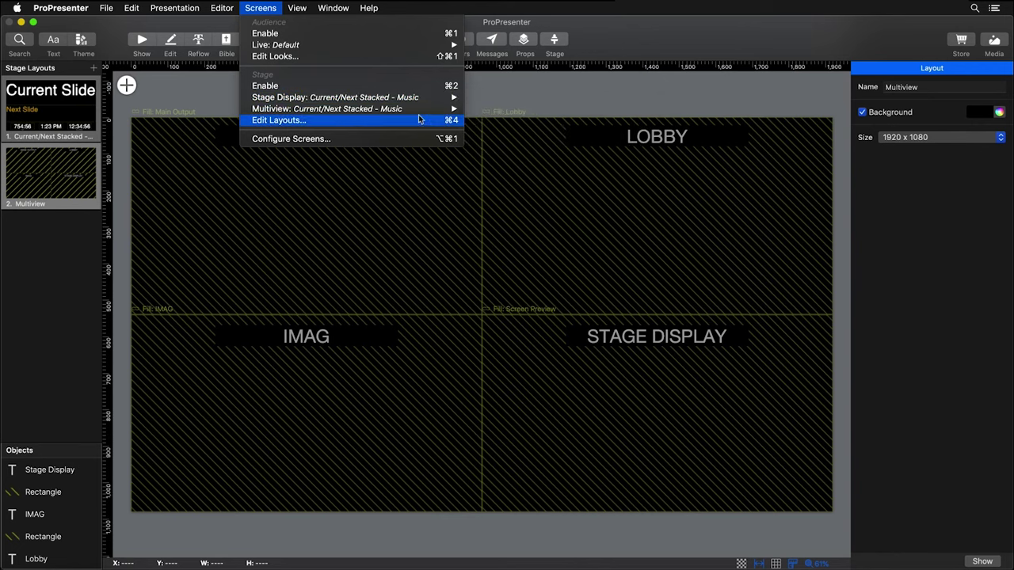
mouse_move(422, 115)
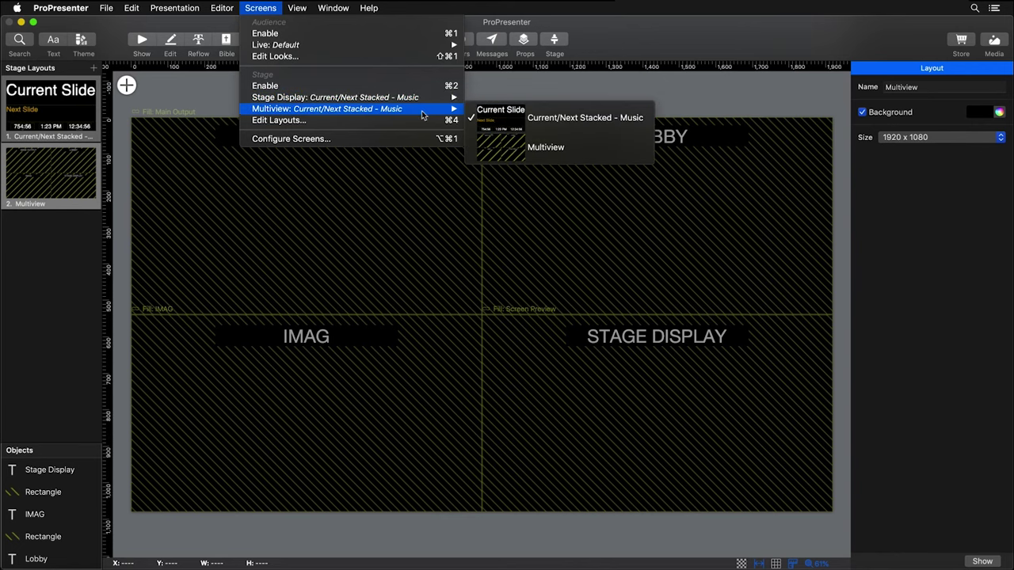
left_click(552, 149)
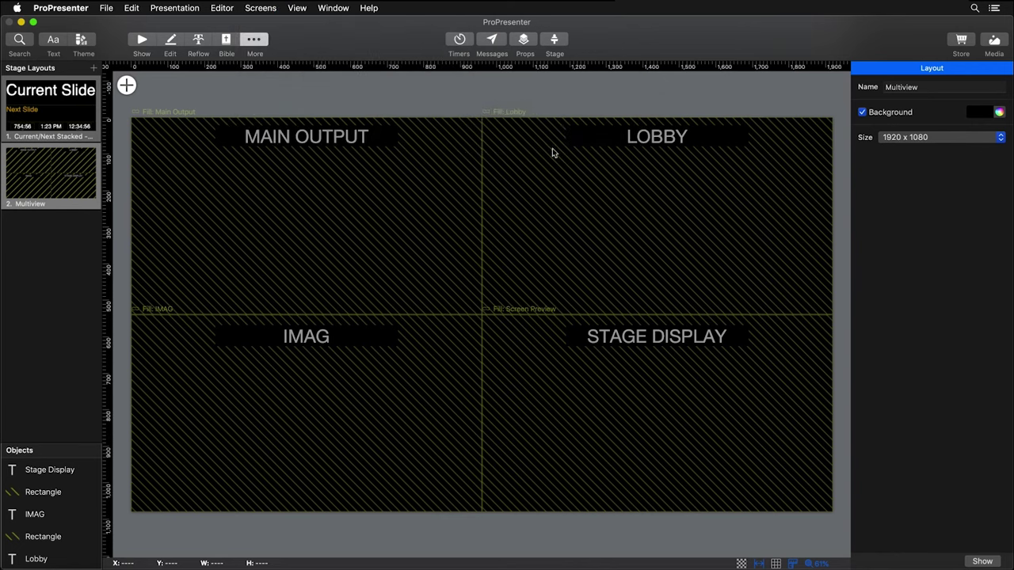
Switch the show view's preview to the Multiview screen and trigger the Background and first Verse 1 slides of Highlands (song of Ascent).
left_click(142, 42)
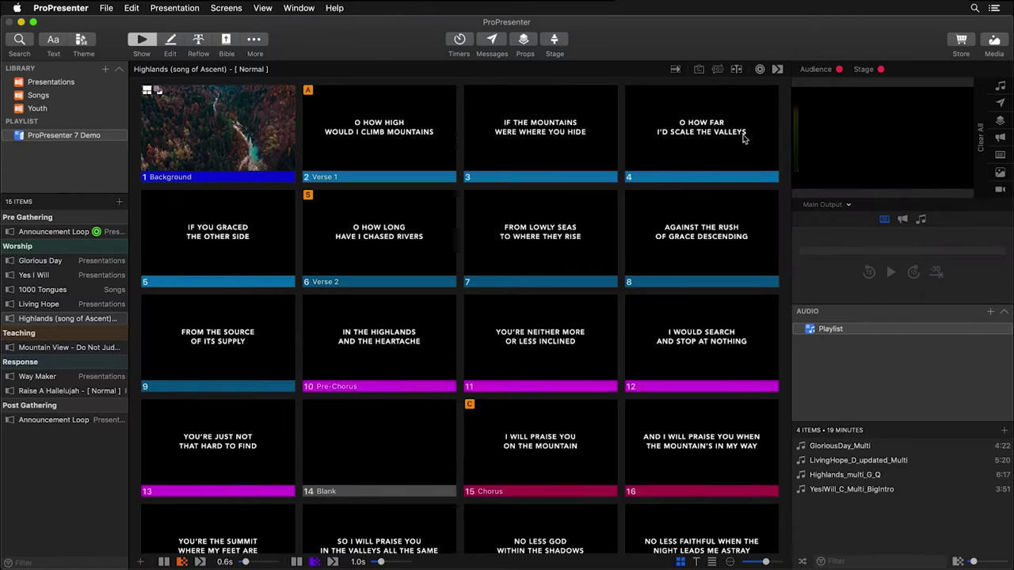
left_click(841, 205)
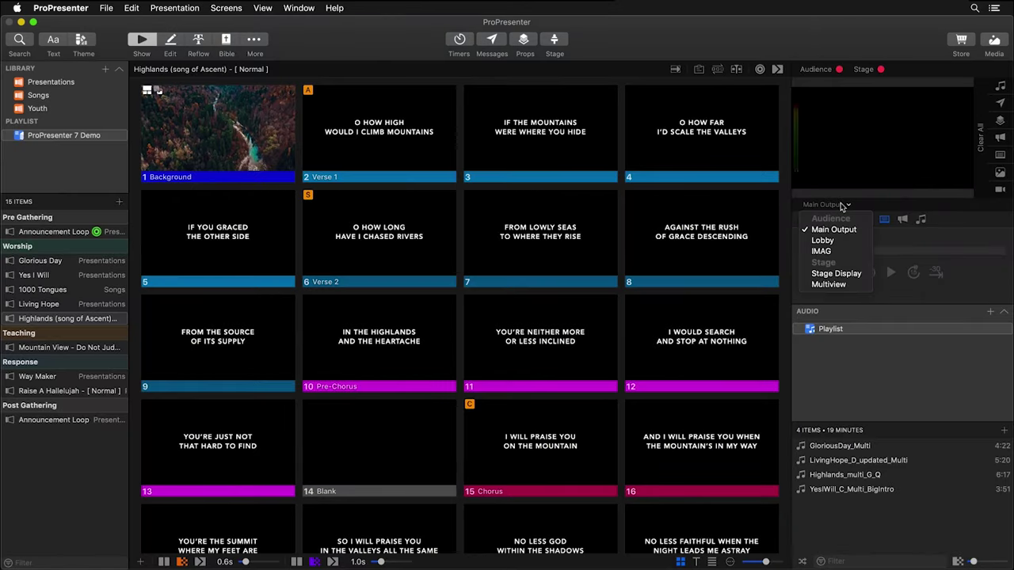
left_click(828, 285)
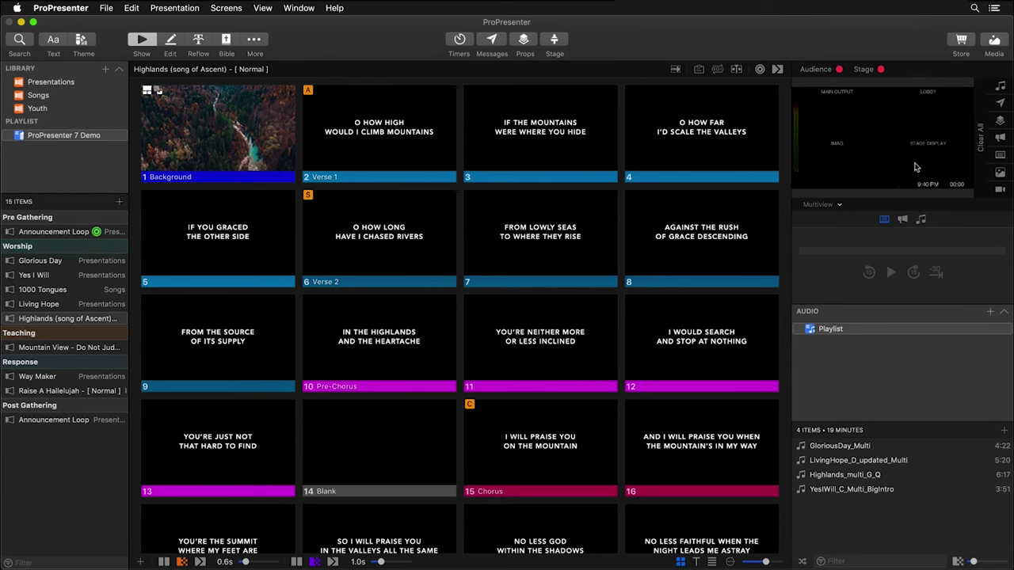
left_click(237, 126)
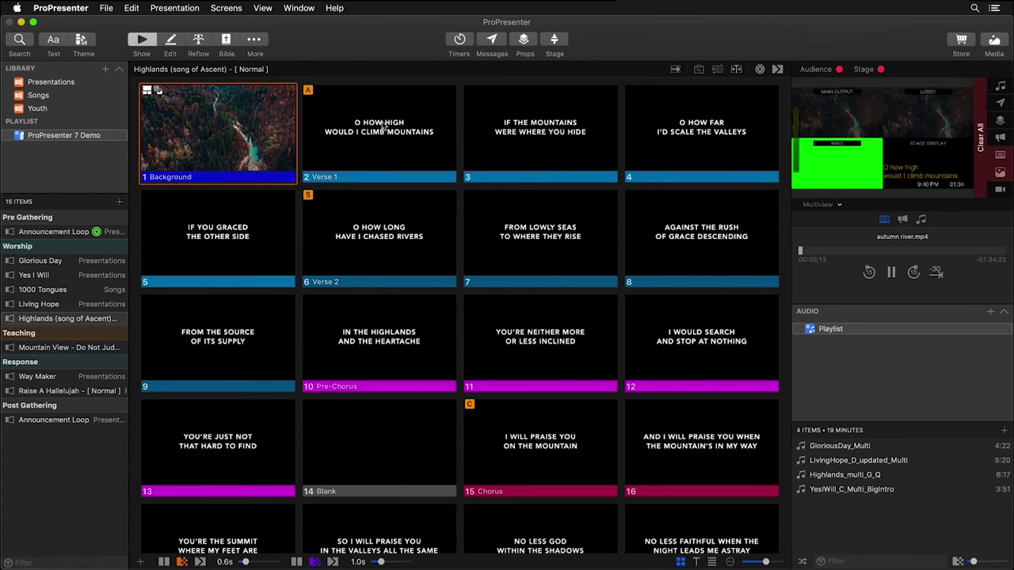
left_click(382, 126)
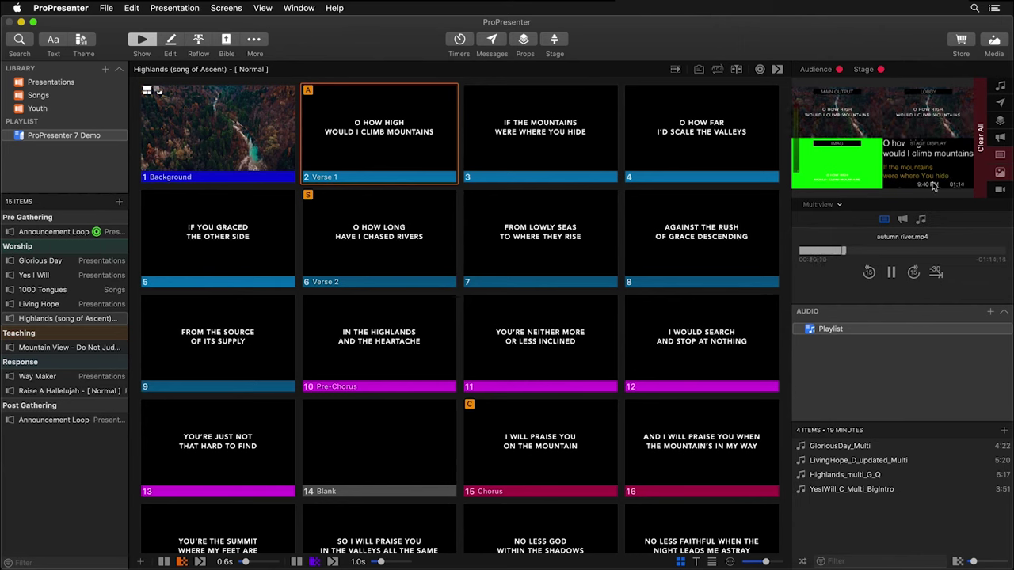
Trigger the second slide, Sent Out, of the pre-gathering Announcement Loop, and clear all output layers.
left_click(57, 232)
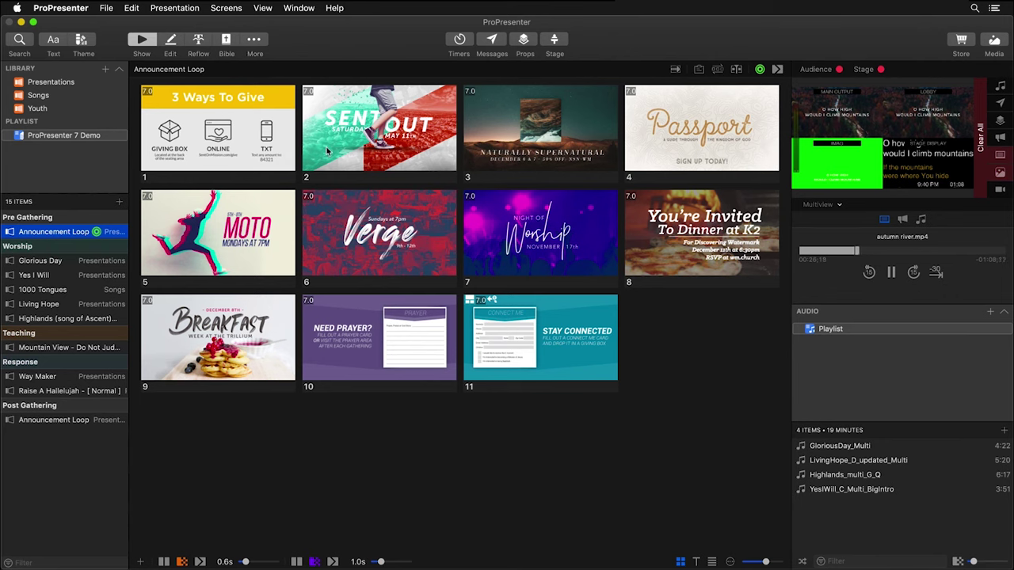
left_click(351, 141)
left_click(352, 141)
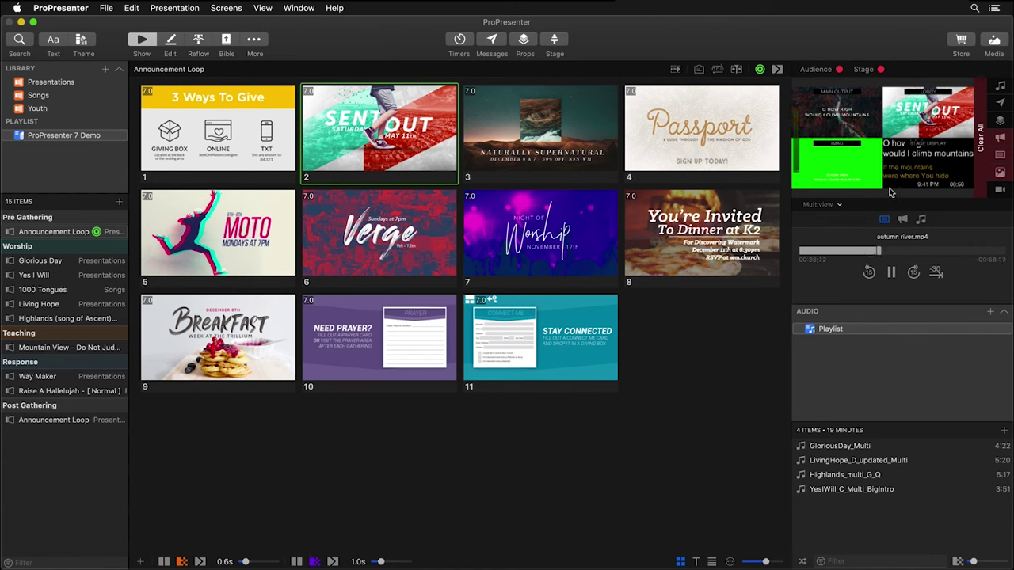
left_click(980, 155)
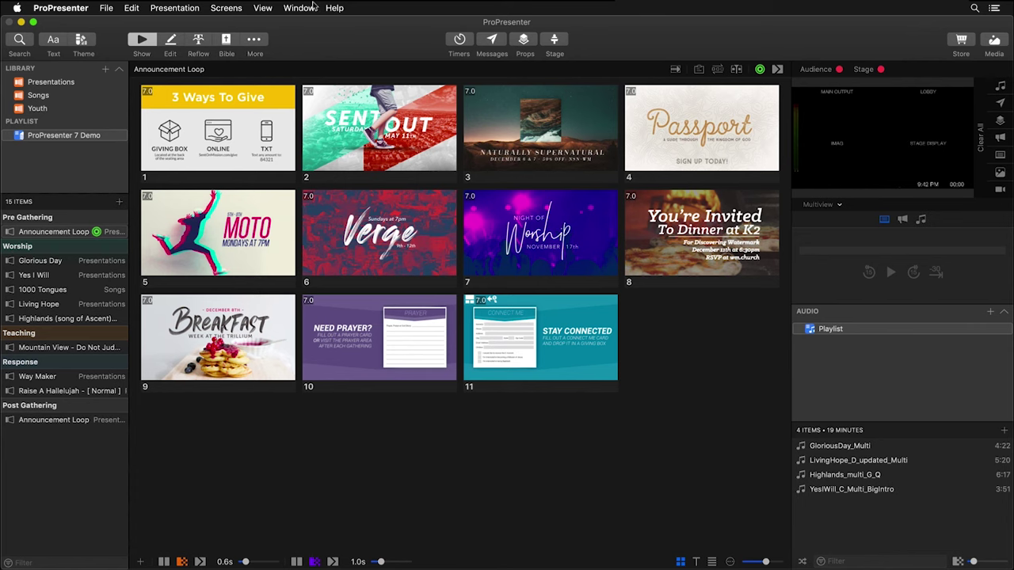
Open the Action Palette and add a Stage Layout action to the Moto slide, number 5 in the Announcement Loop.
left_click(262, 8)
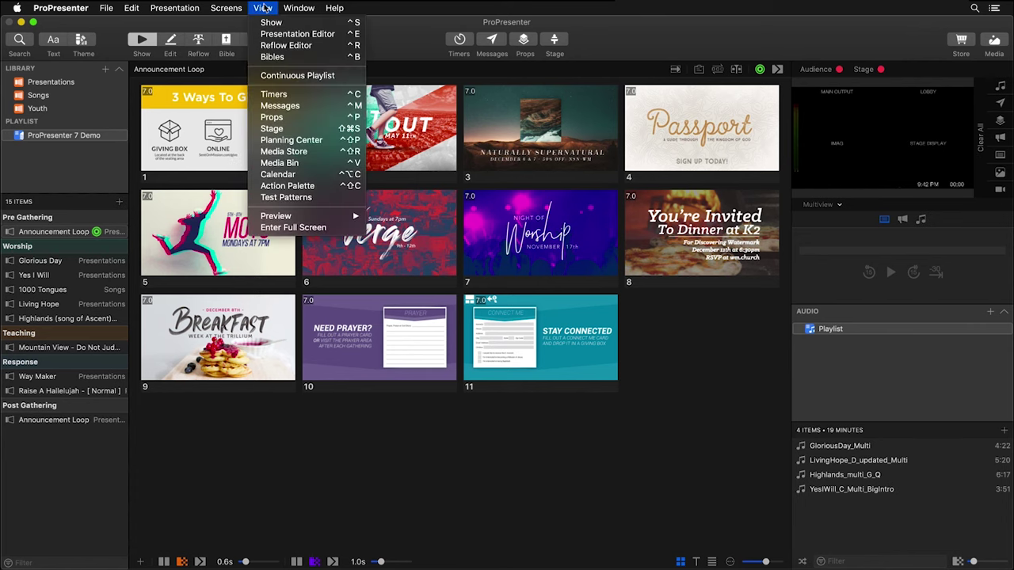
left_click(296, 189)
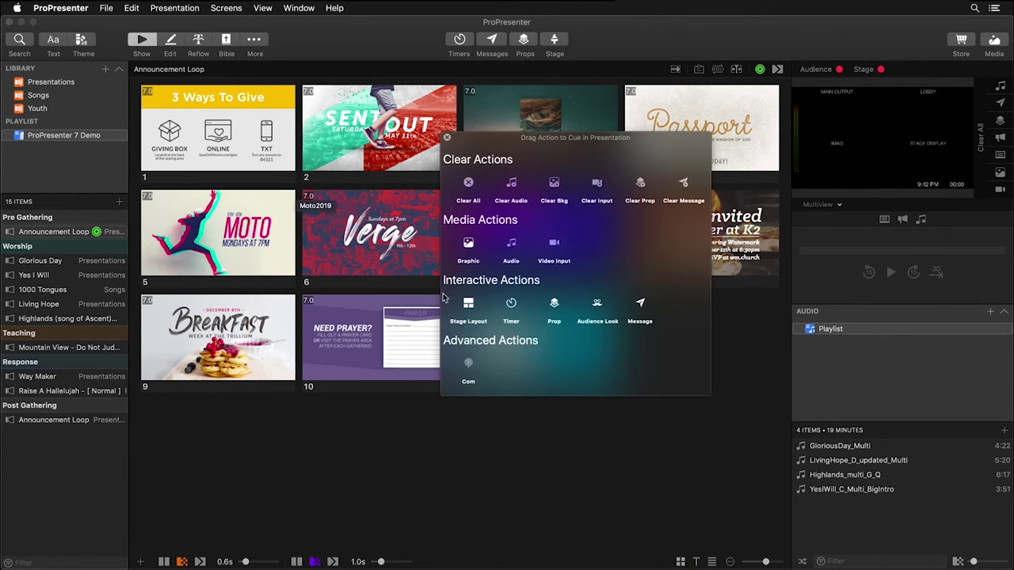
left_click_drag(469, 307, 233, 229)
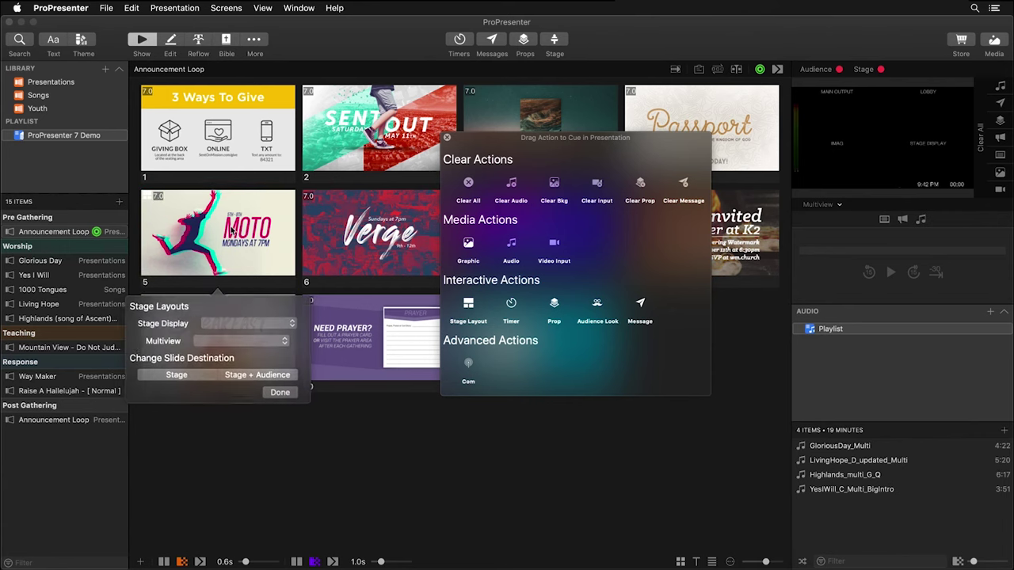
Set the slide's stage layout action to use Multiview for Stage Display and Current/Next Stacked - Music for Multiview.
left_click(259, 323)
left_click(238, 345)
left_click(247, 346)
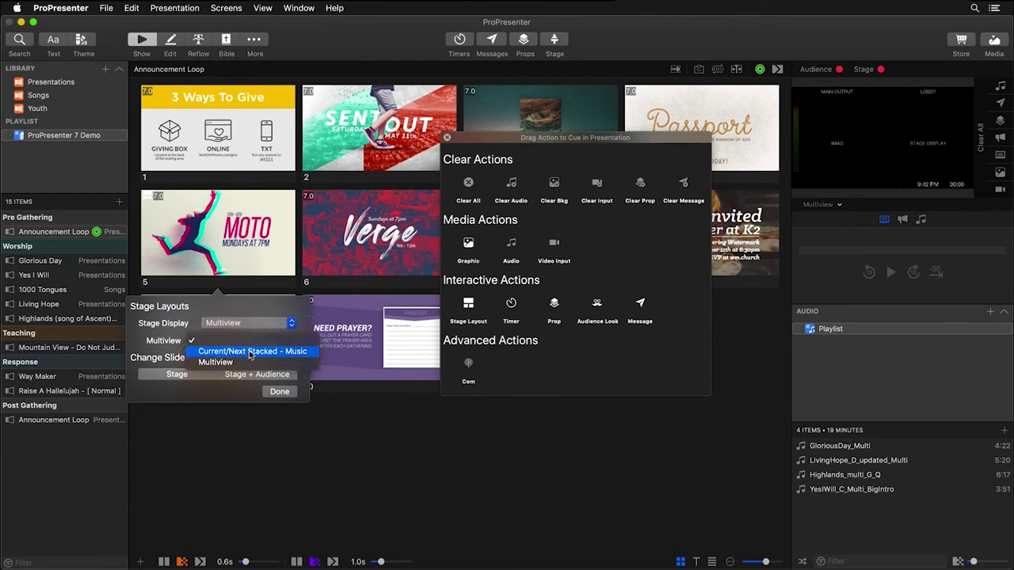
left_click(254, 353)
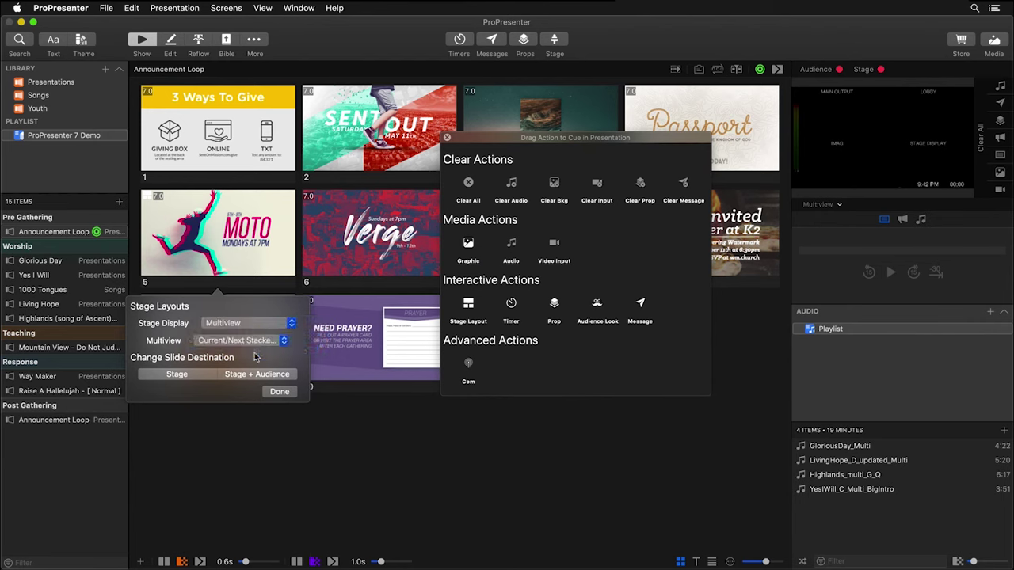